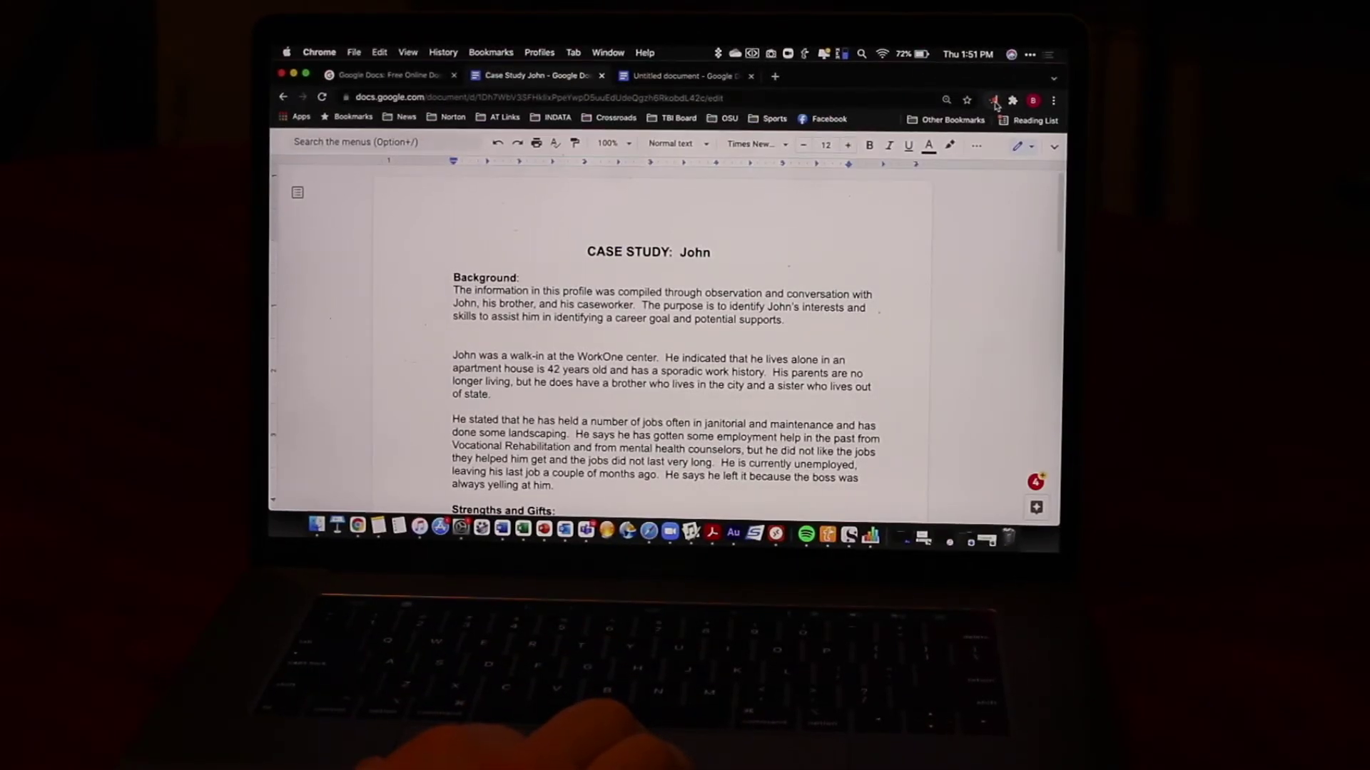
- Start Read Aloud on the John case study, pause, resume, pause again, and enlarge the text
left_click(995, 100)
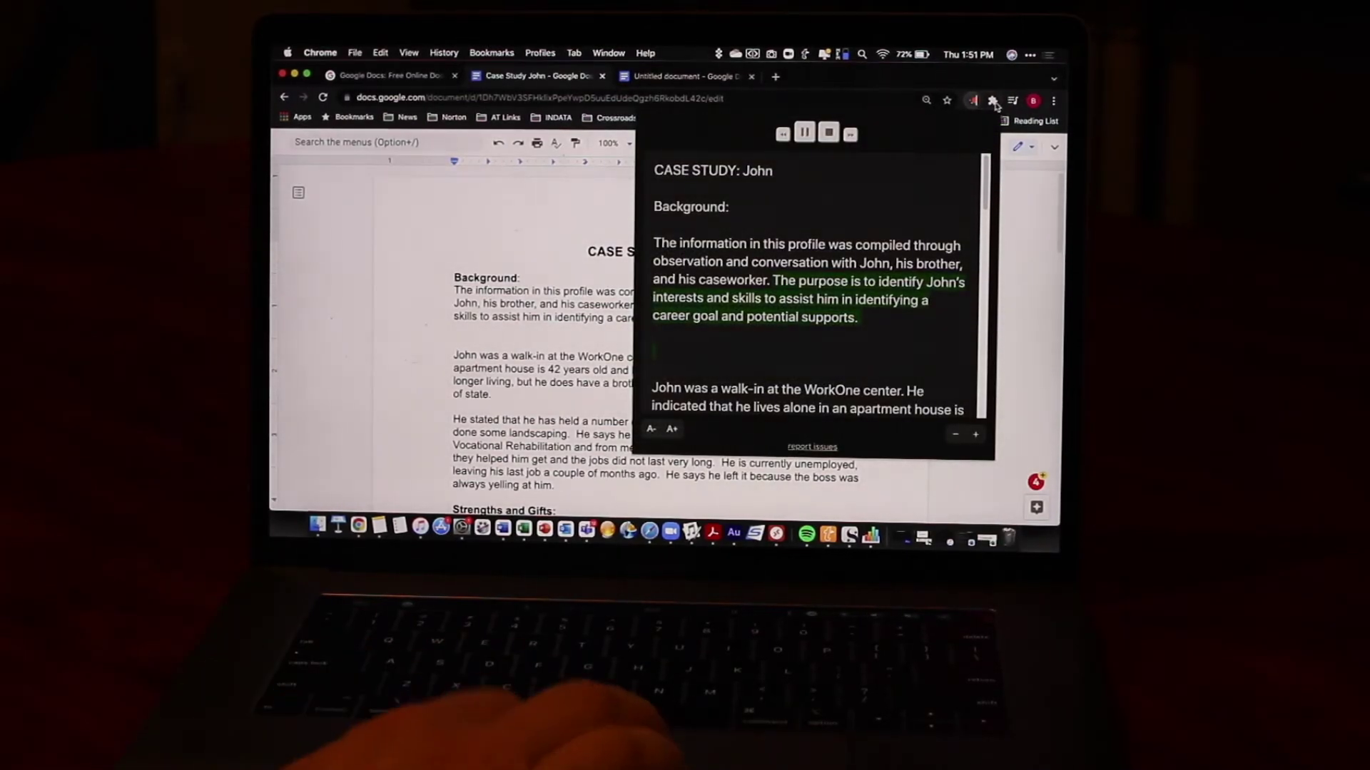
left_click(805, 132)
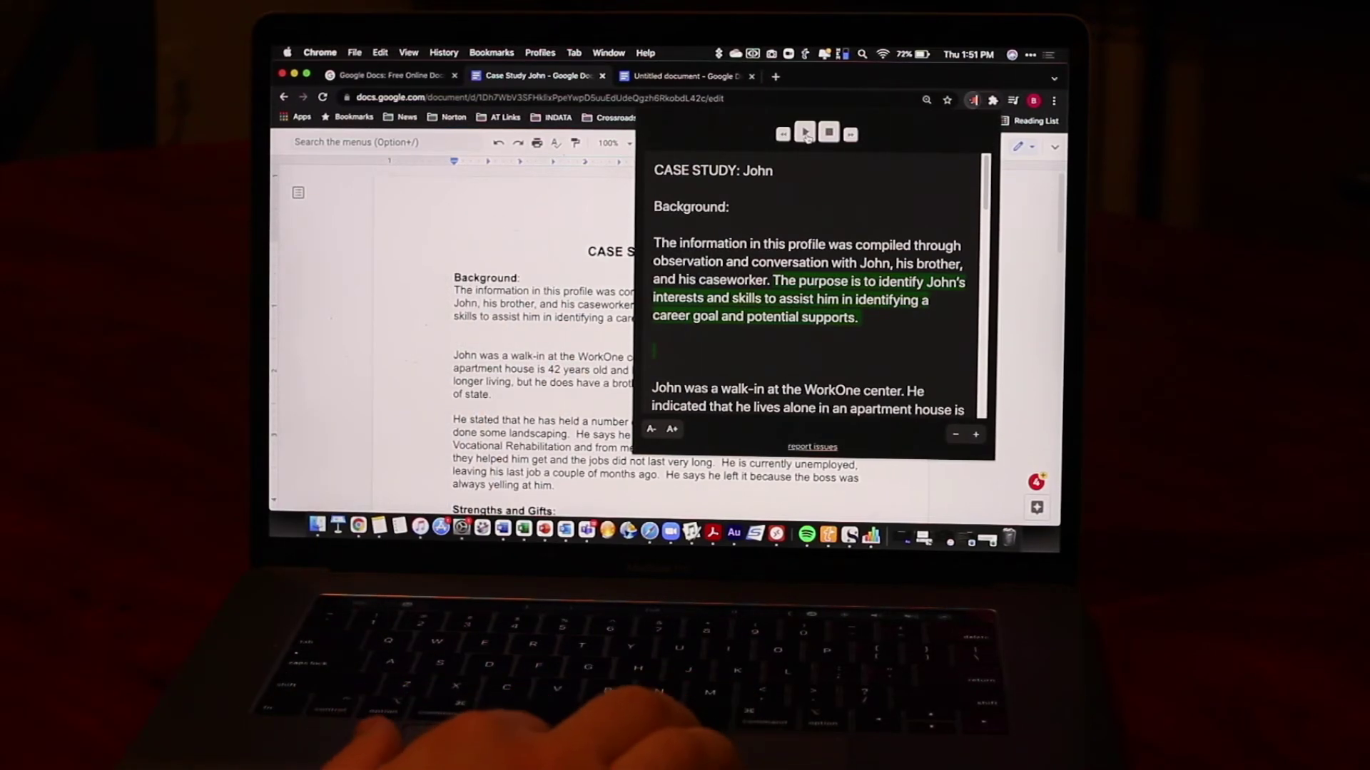
left_click(850, 135)
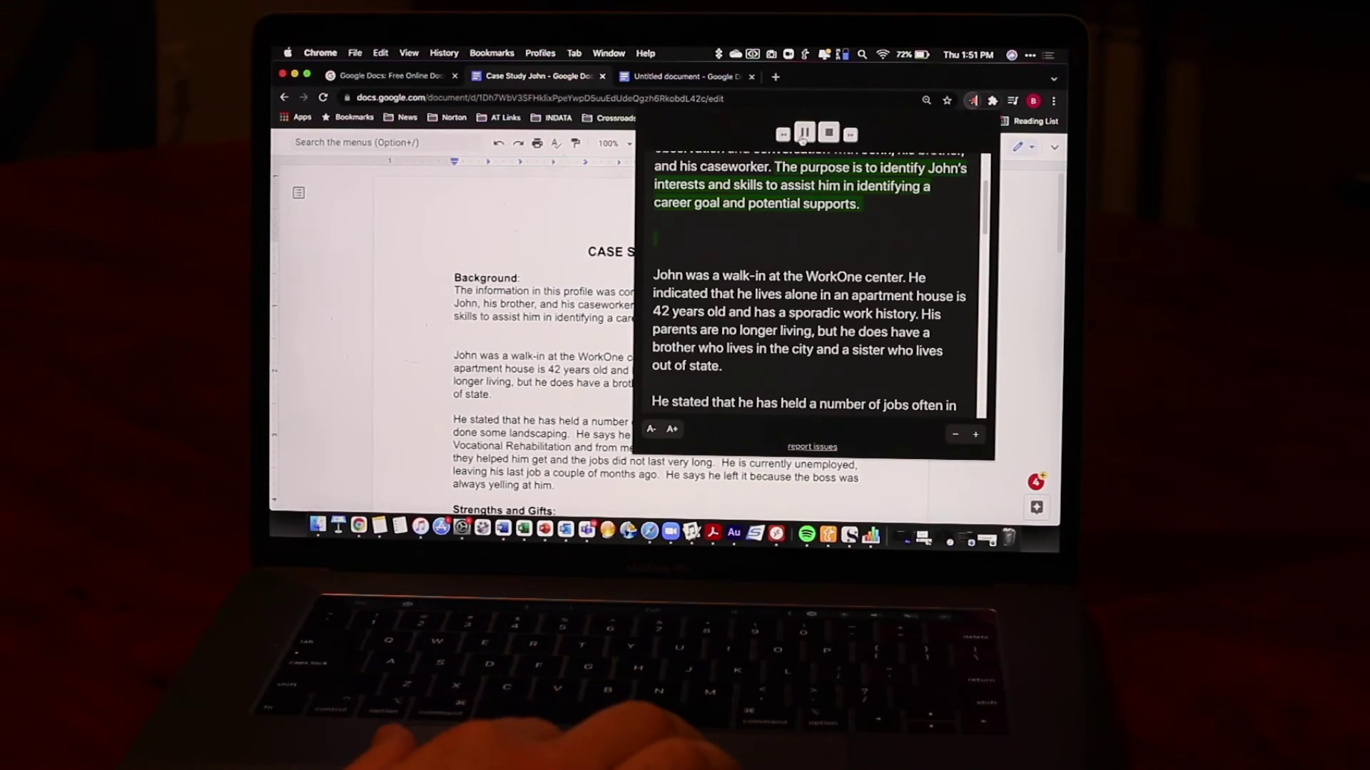
left_click(805, 134)
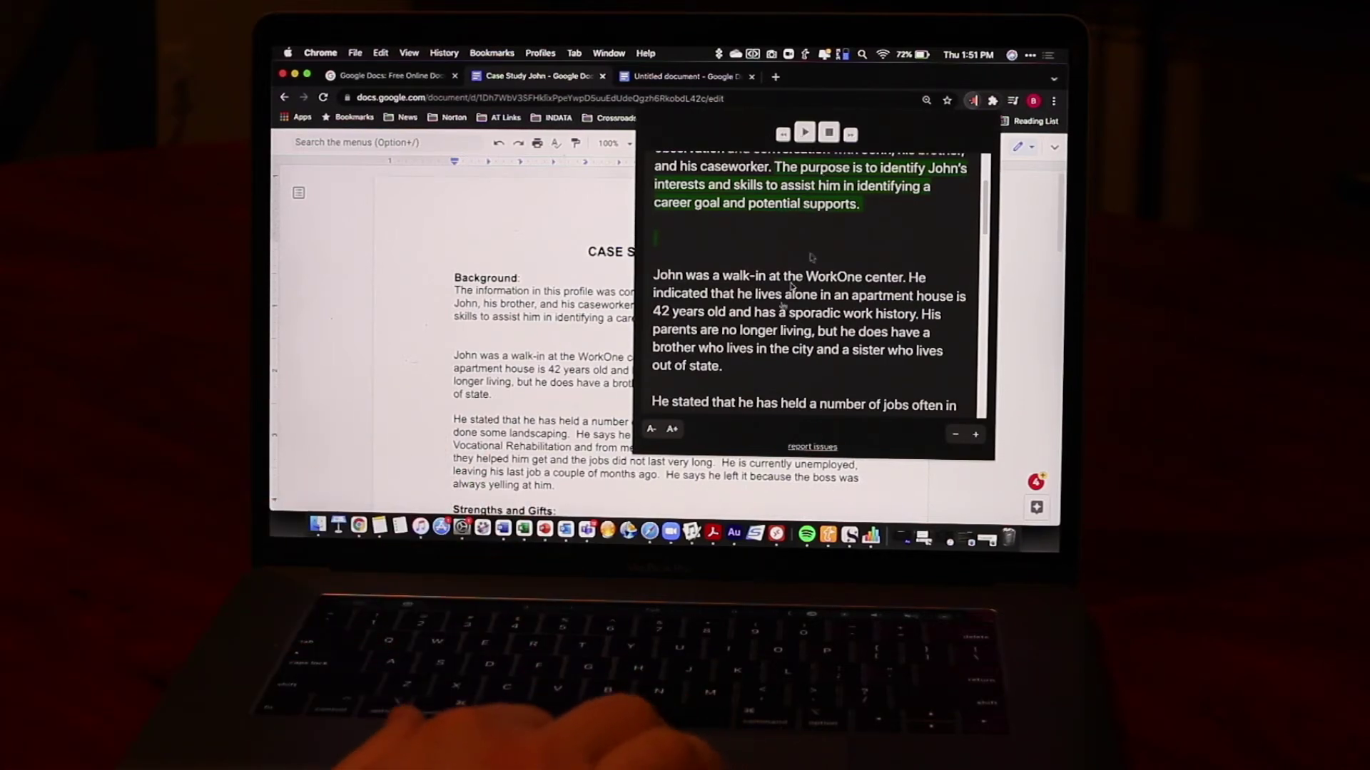
key("super+plus")
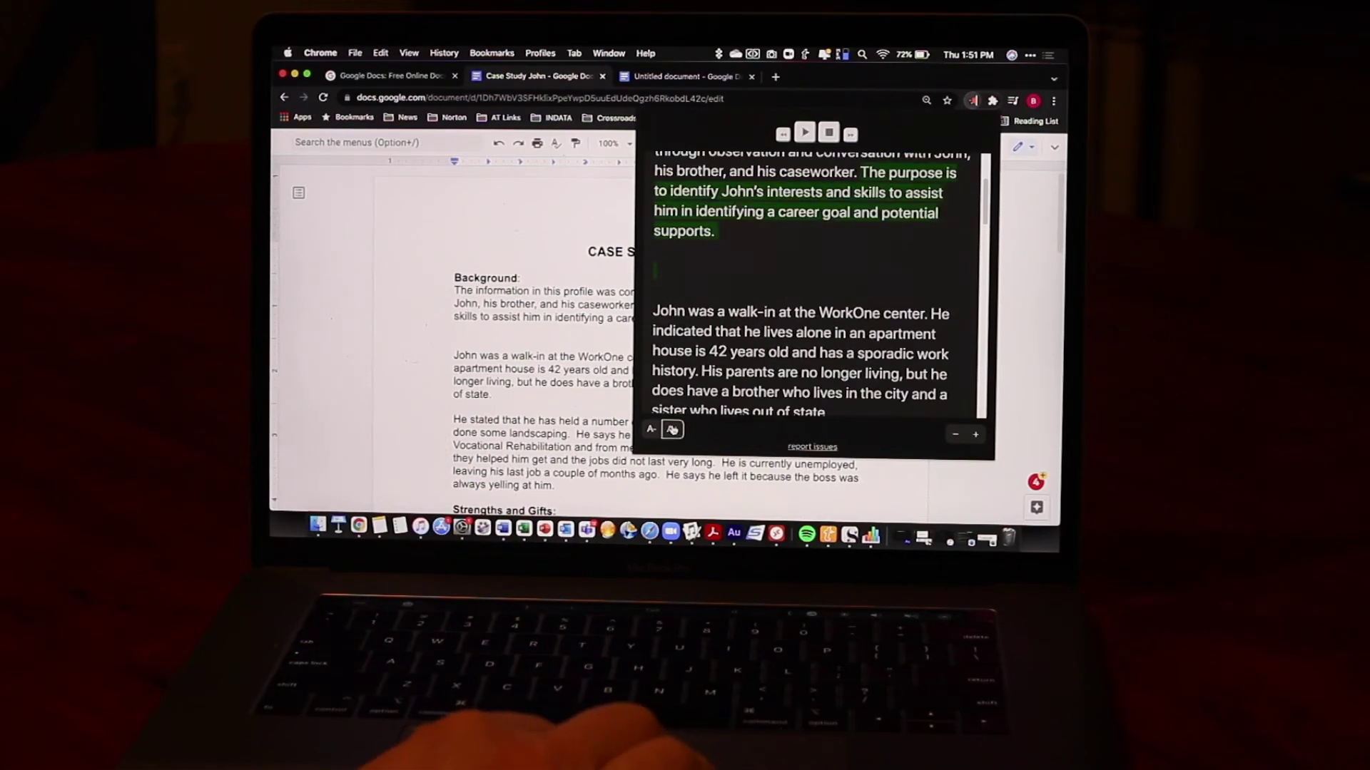
- Enlarge and then shrink the Read Aloud text, and adjust the popup width to end wider
key("super+plus")
left_click(652, 430)
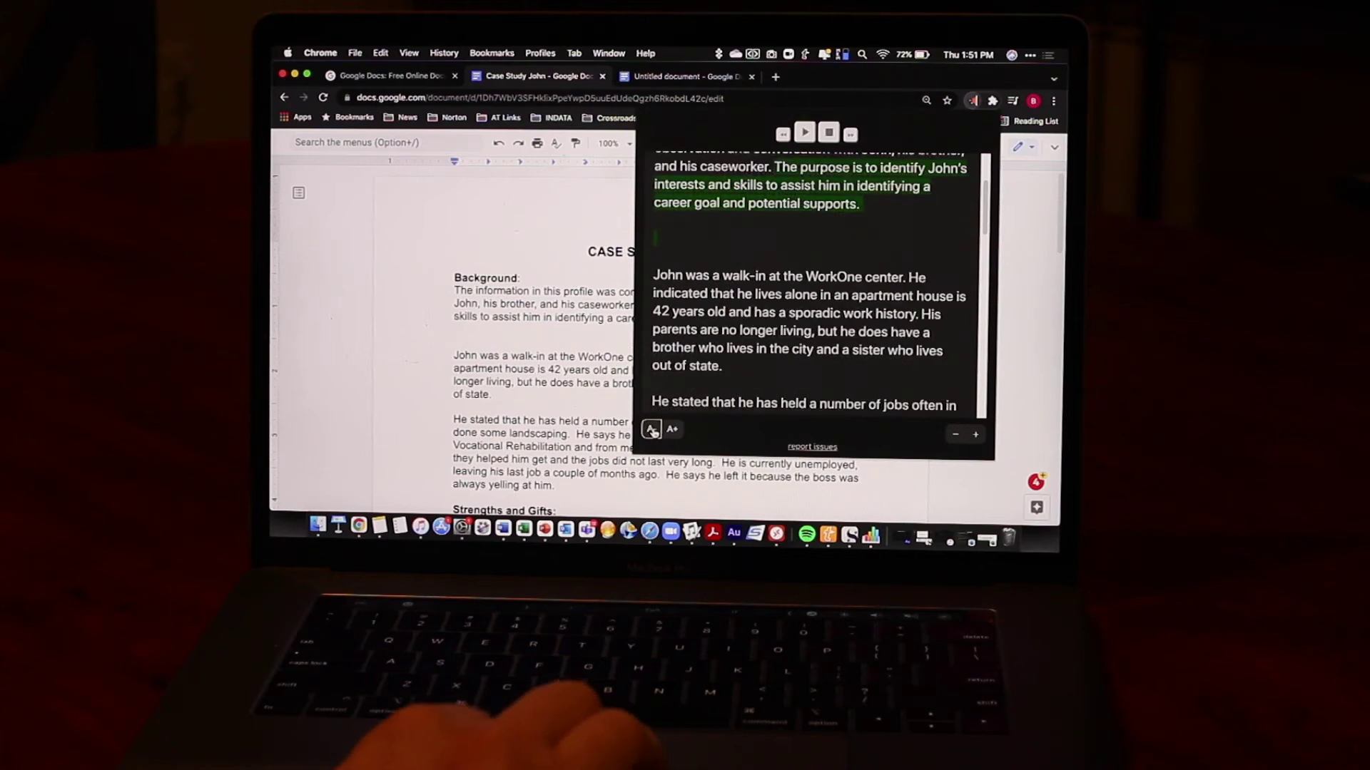
left_click(977, 434)
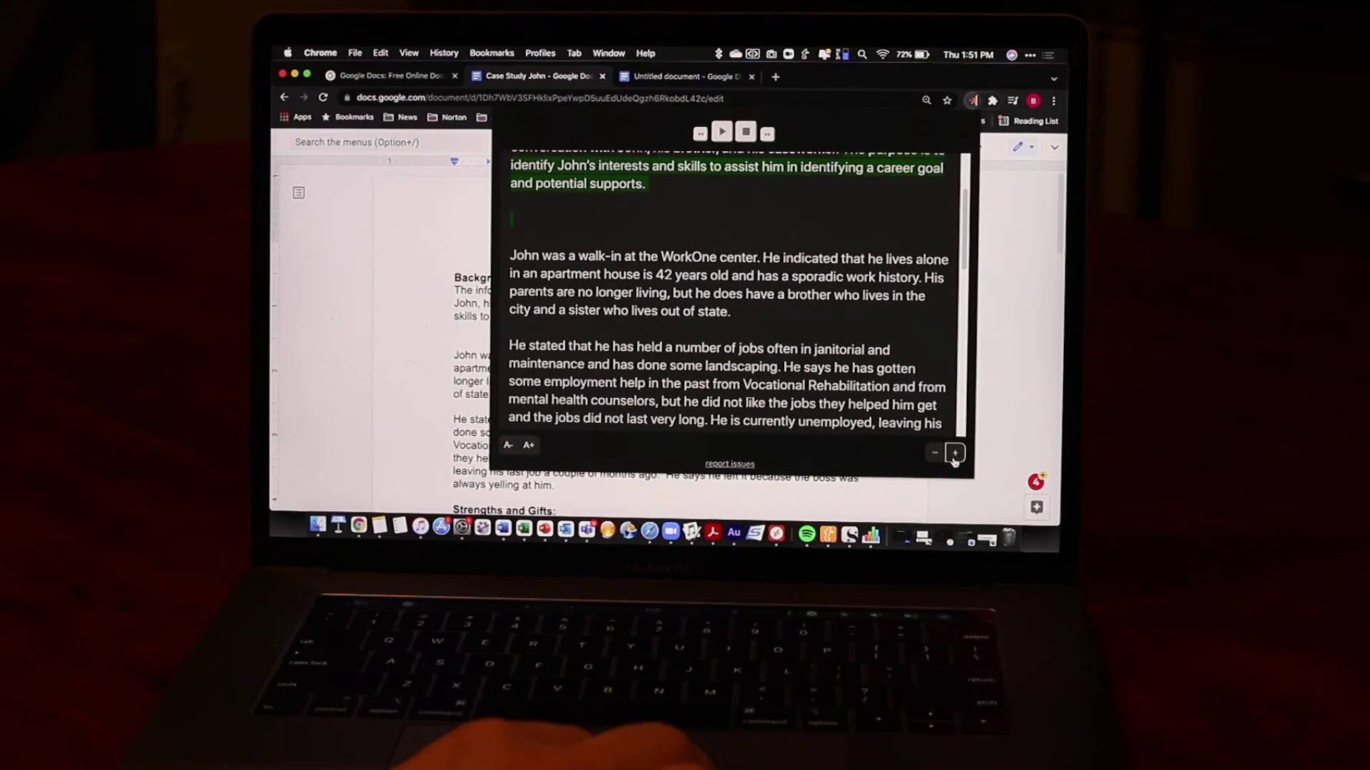
left_click(948, 453)
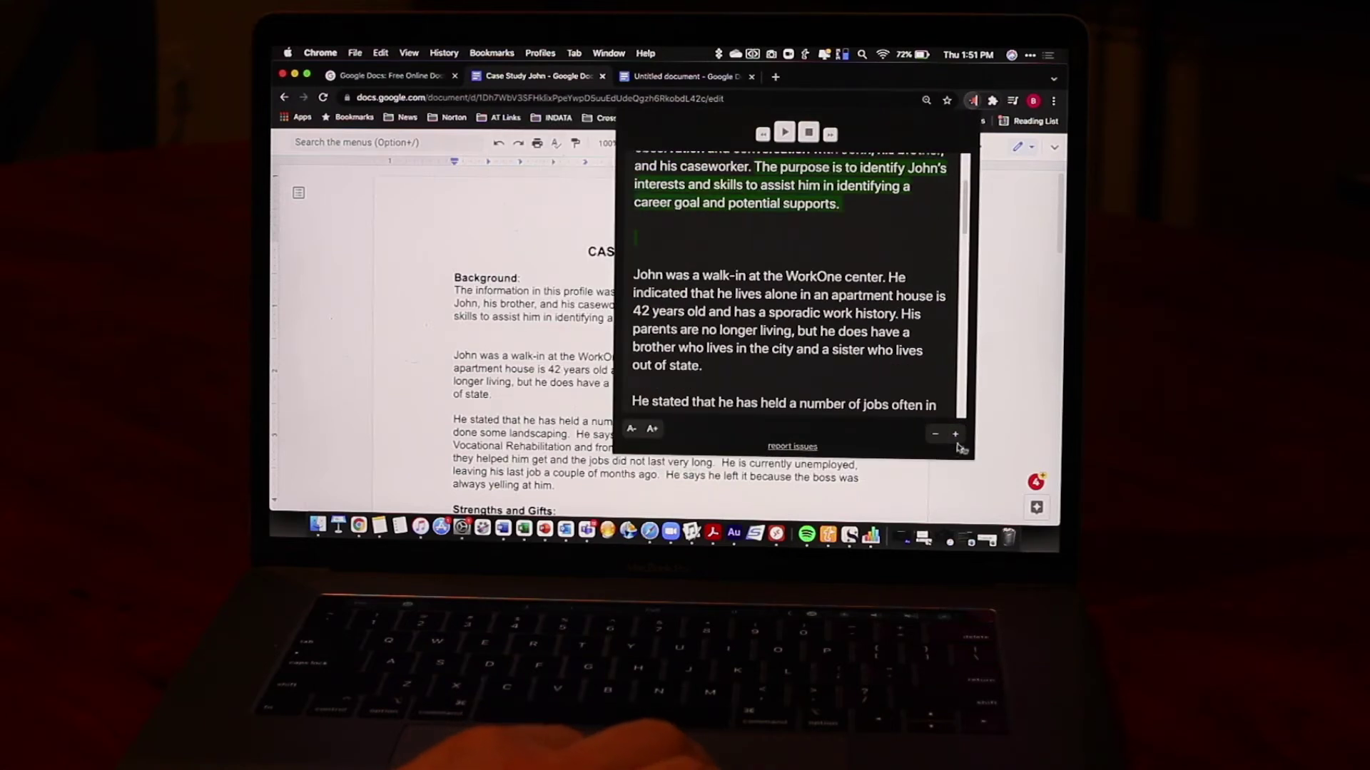
left_click(956, 435)
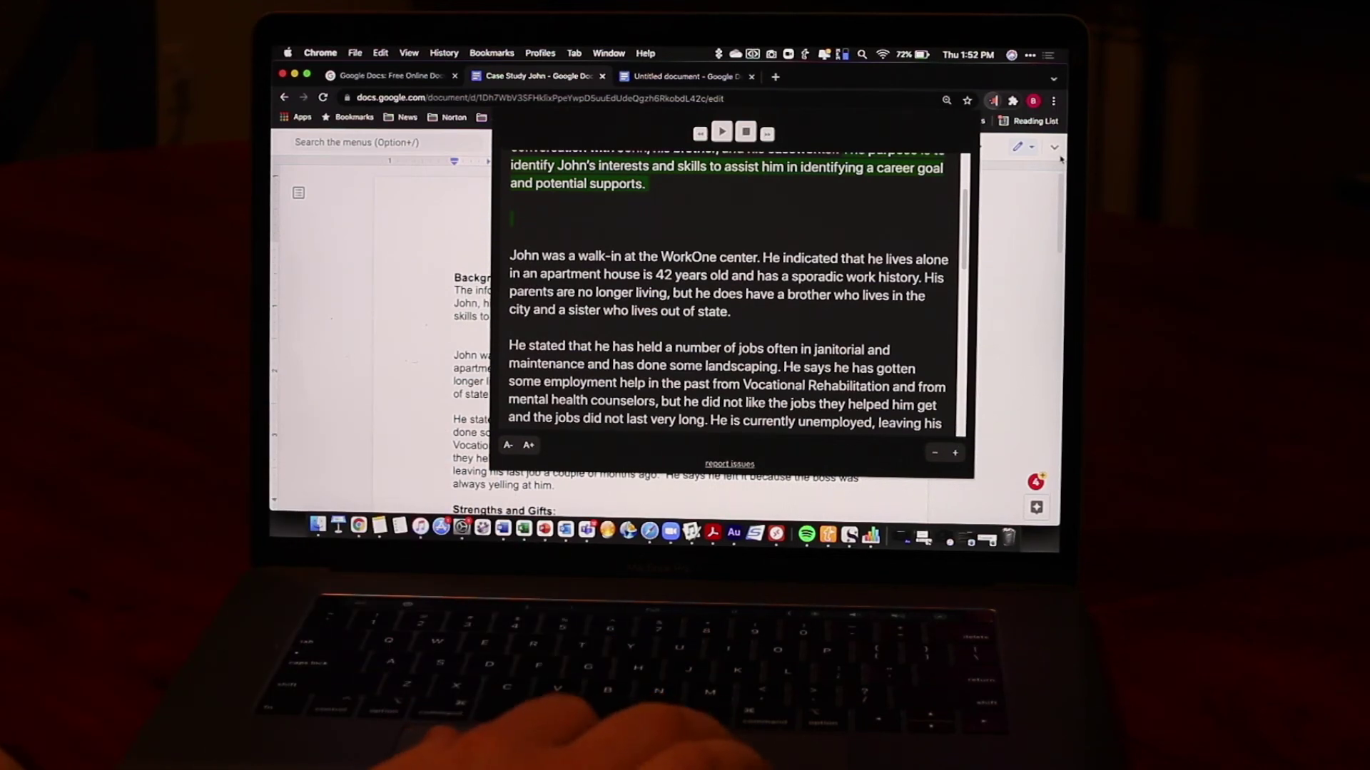
- Dismiss the Read Aloud popup with Escape to show the John case study document
key("Escape")
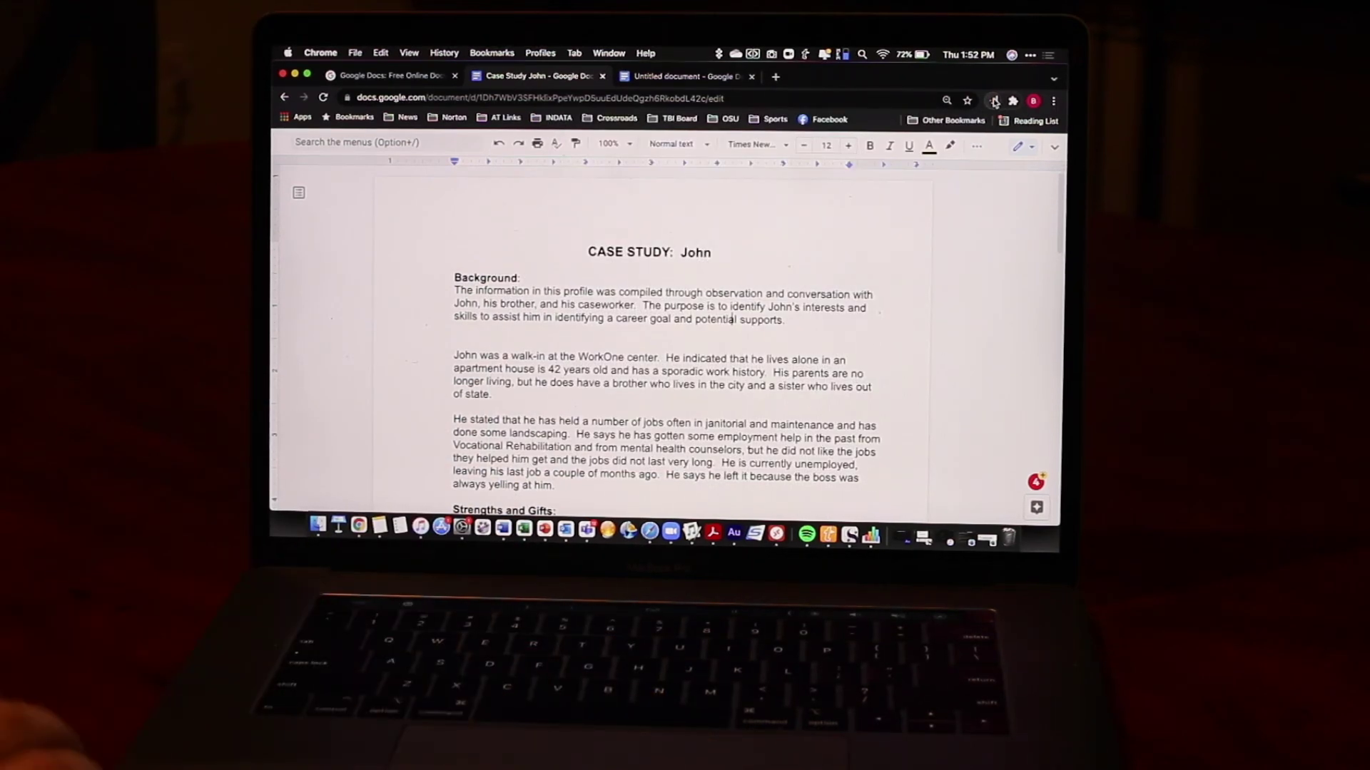